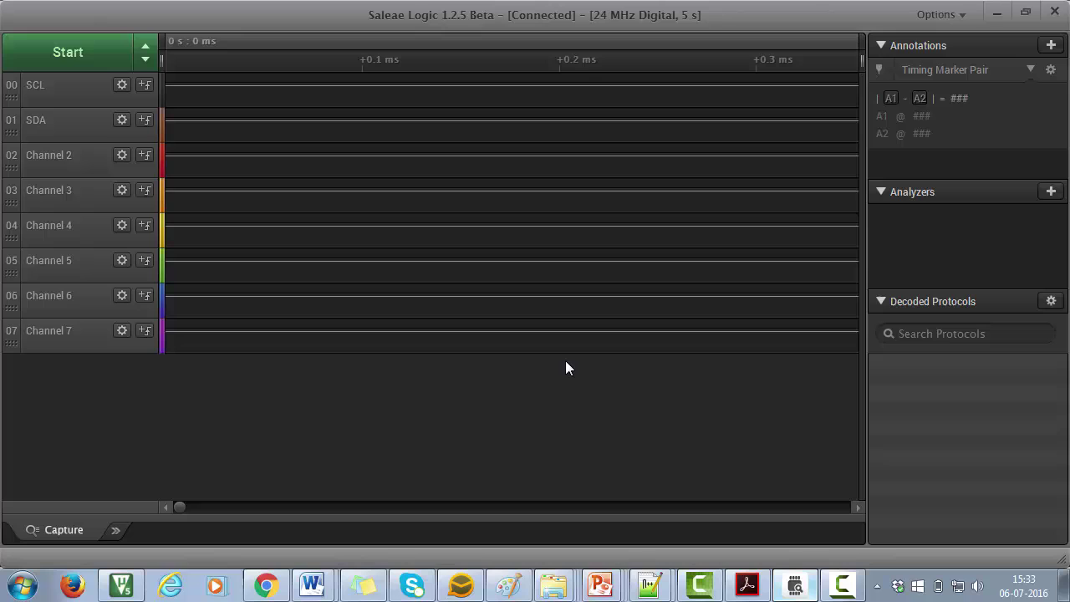
Keep capture settings at 24 MS/s and 5 seconds, then record the capture.
click(149, 53)
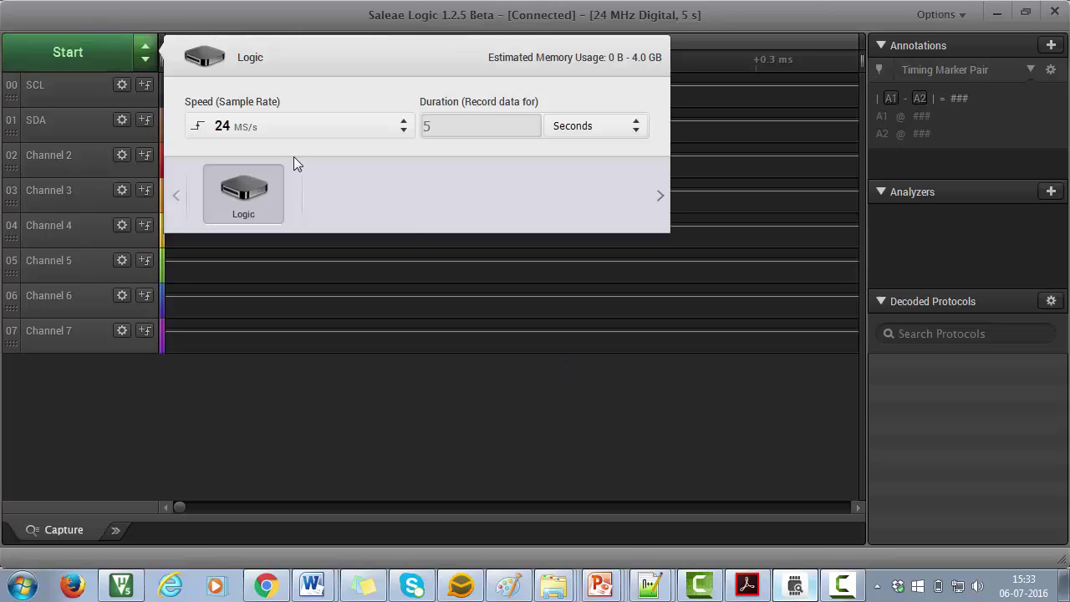
click(296, 125)
click(287, 154)
key(Tab)
click(95, 55)
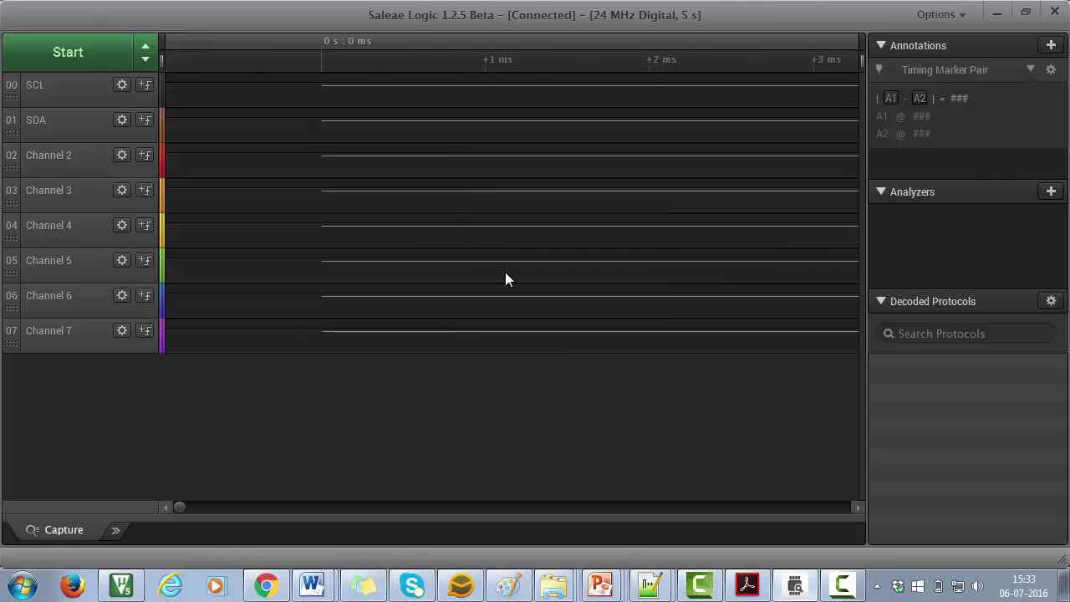
Zoom in and pan until one SCL/SDA activity burst is centred in the waveform view.
scroll(415, 201, up, 3)
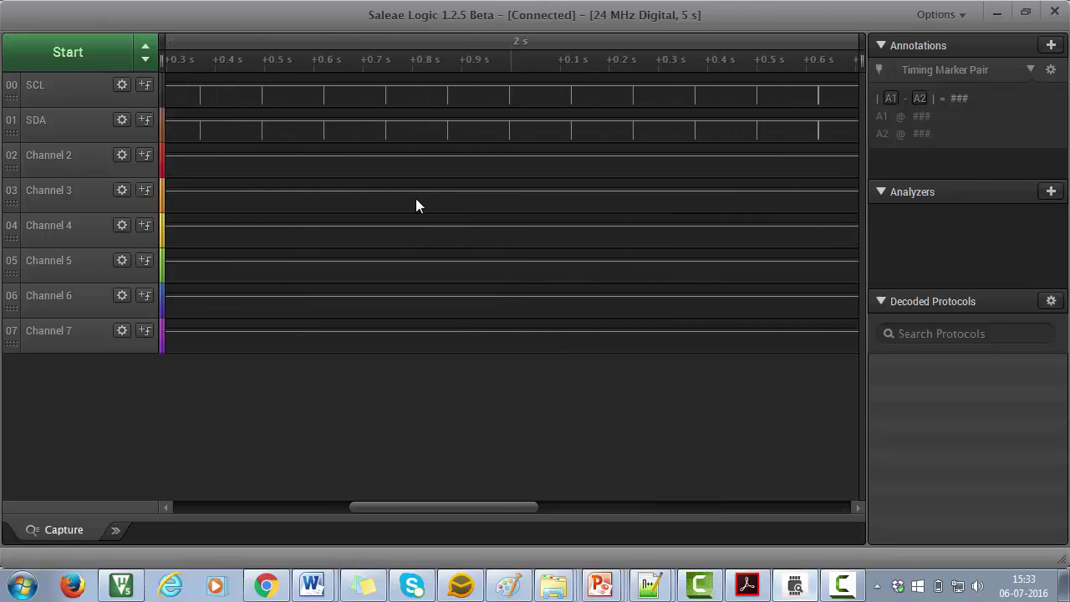
scroll(415, 200, up, 2)
scroll(415, 201, up, 1)
scroll(405, 191, up, 1)
drag(404, 189, 442, 199)
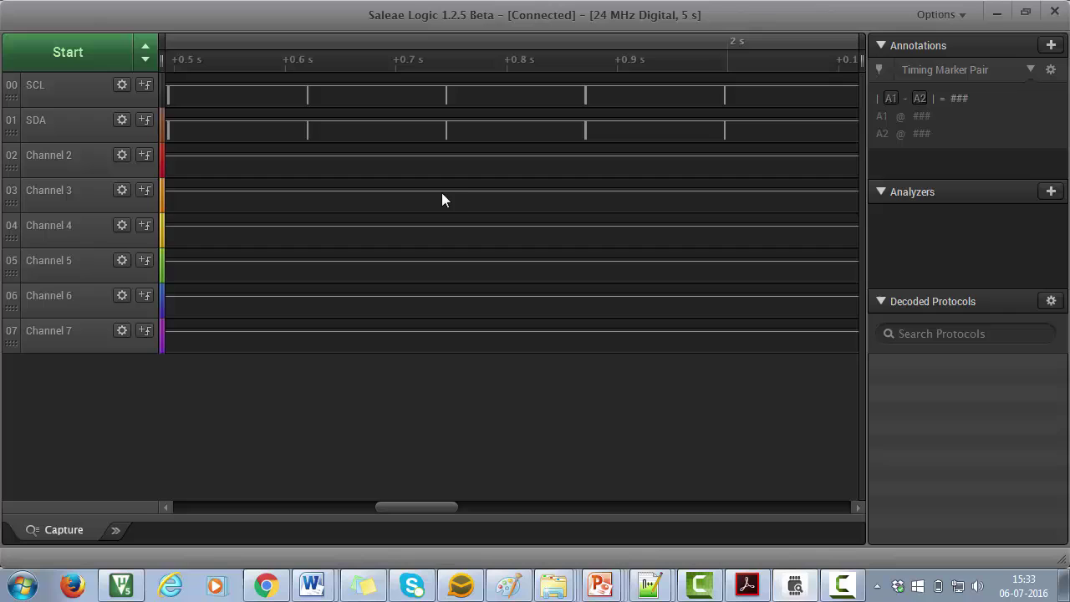
scroll(458, 186, up, 2)
scroll(456, 185, up, 2)
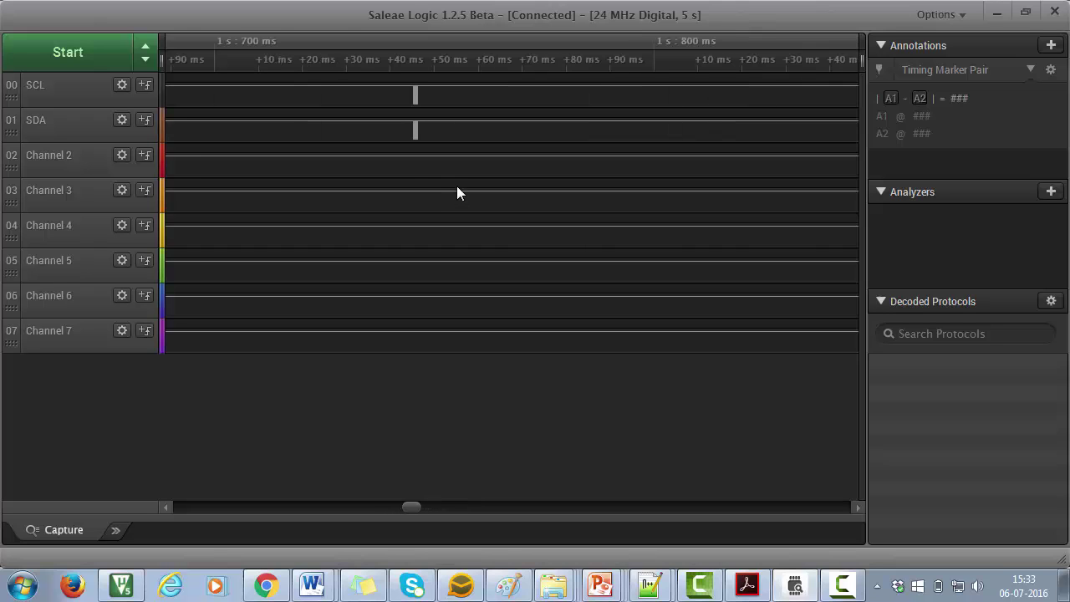
scroll(368, 167, up, 2)
drag(313, 158, 441, 185)
scroll(441, 185, up, 2)
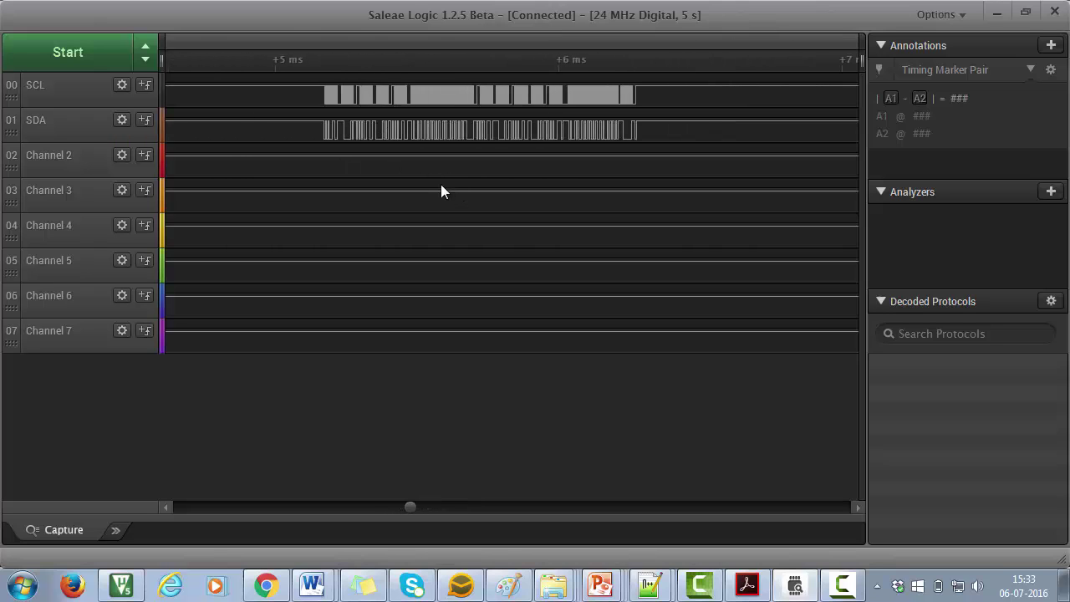
scroll(440, 185, up, 2)
scroll(440, 185, down, 2)
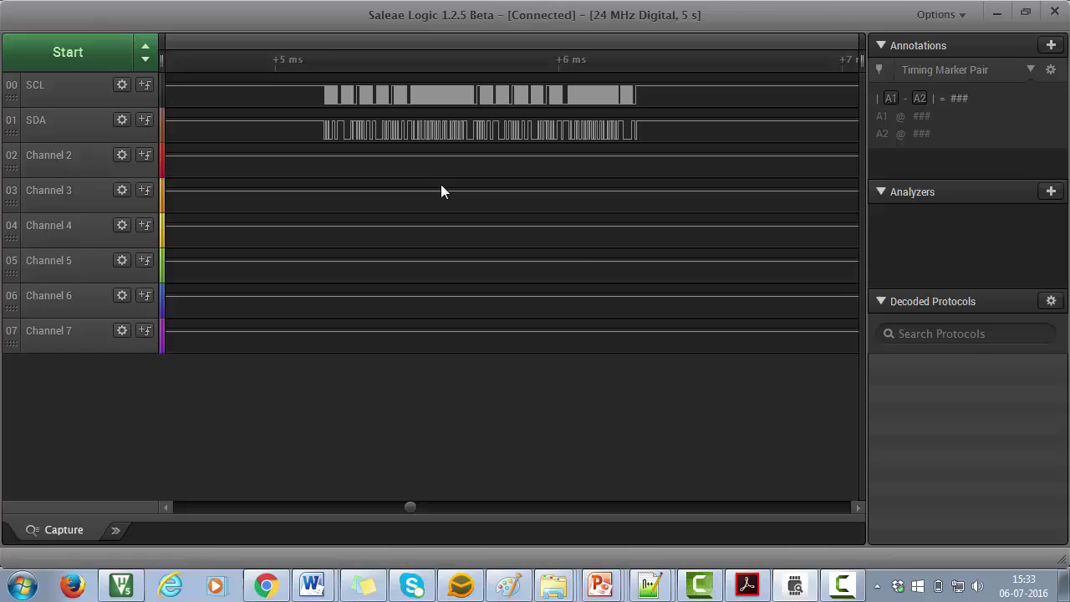
Add an I2C analyzer with SDA on channel 1 and SCL on channel 0, and save it.
click(1050, 192)
click(1009, 209)
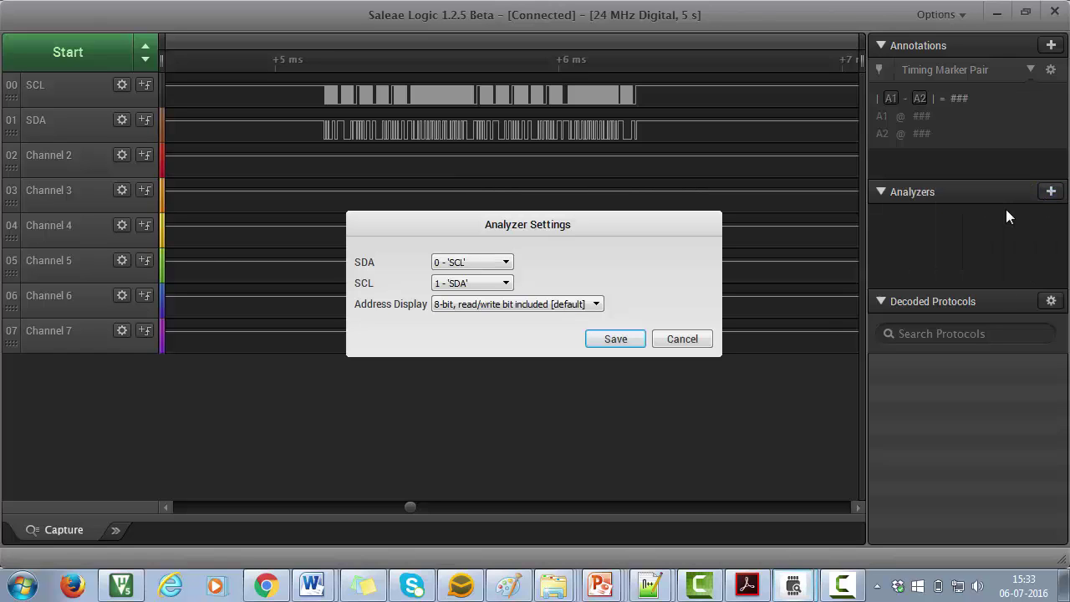
click(468, 262)
click(470, 288)
click(469, 284)
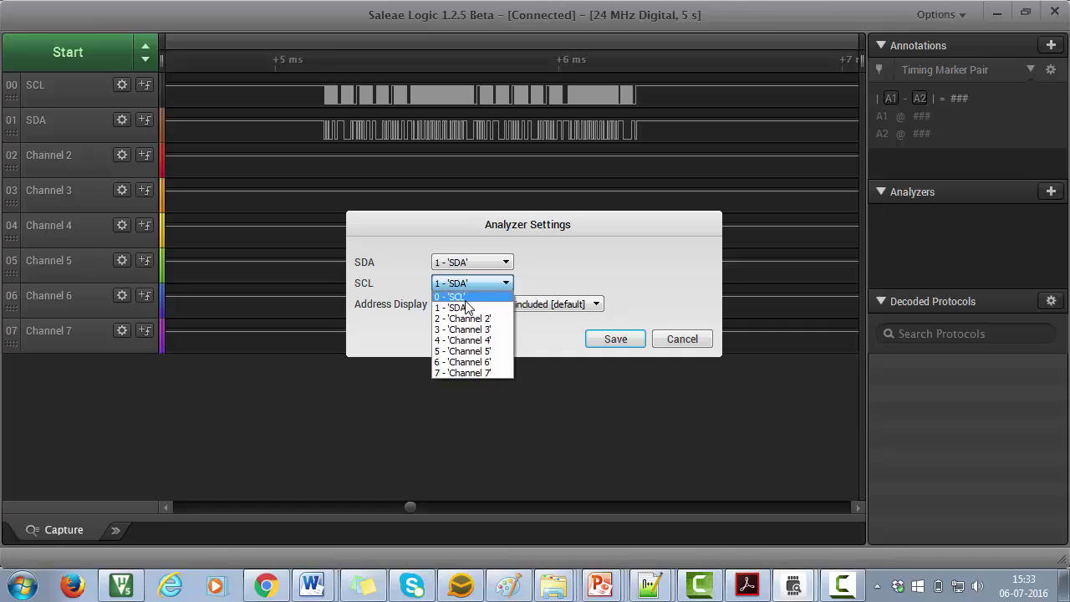
click(466, 299)
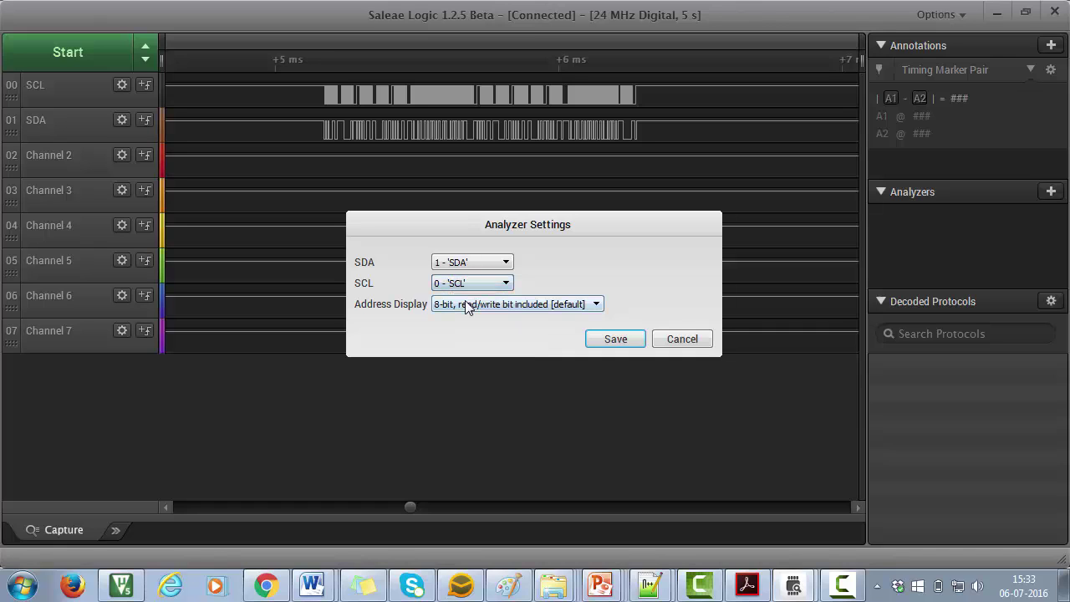
click(616, 339)
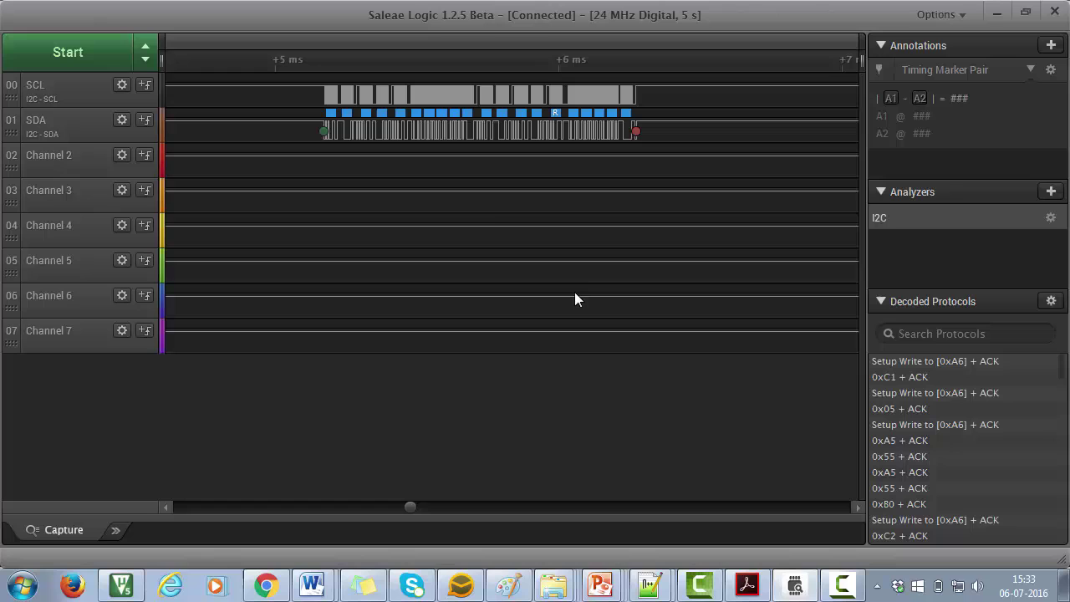
Zoom into the burst's start until the Write [0xA6] address and 0xC1 byte are readable.
scroll(469, 191, up, 2)
scroll(469, 191, up, 2)
scroll(469, 192, up, 2)
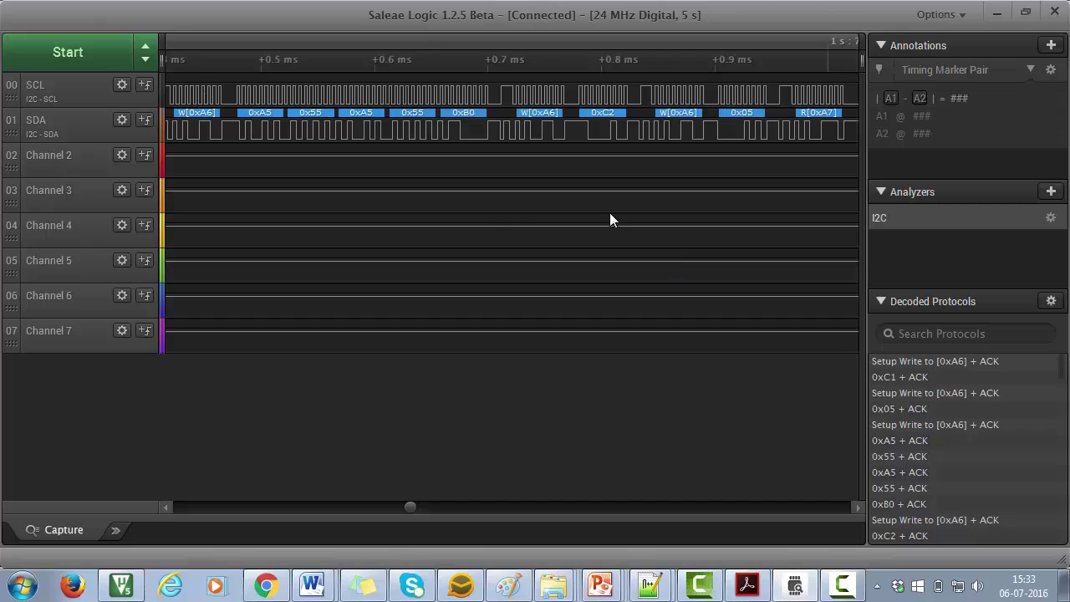
scroll(488, 206, down, 2)
scroll(488, 206, down, 5)
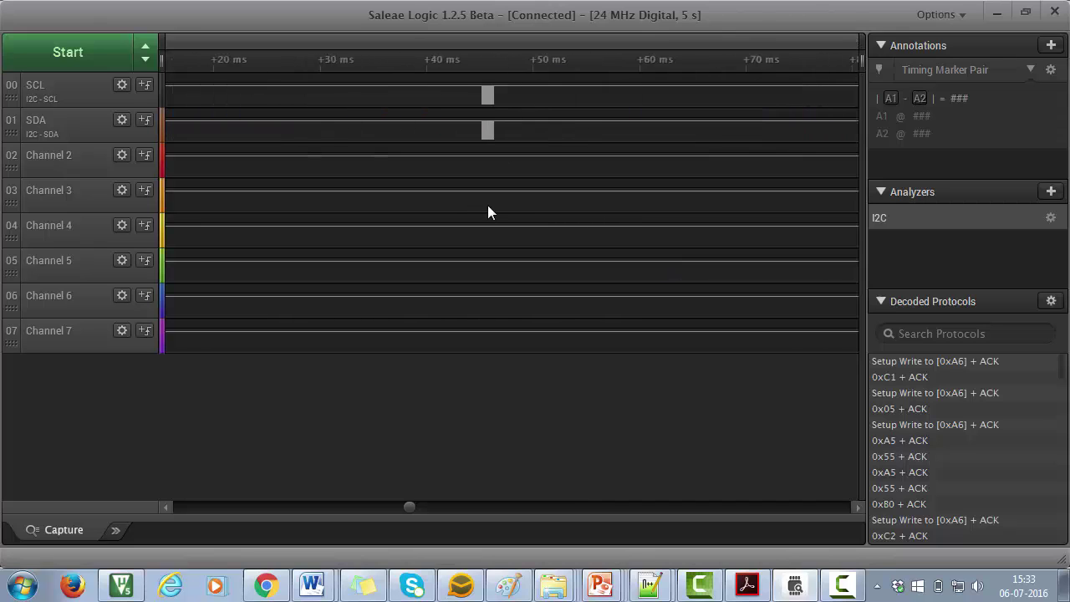
scroll(487, 213, down, 3)
scroll(488, 213, down, 1)
mouse_move(621, 212)
mouse_down()
mouse_move(258, 213)
mouse_move(692, 213)
mouse_up()
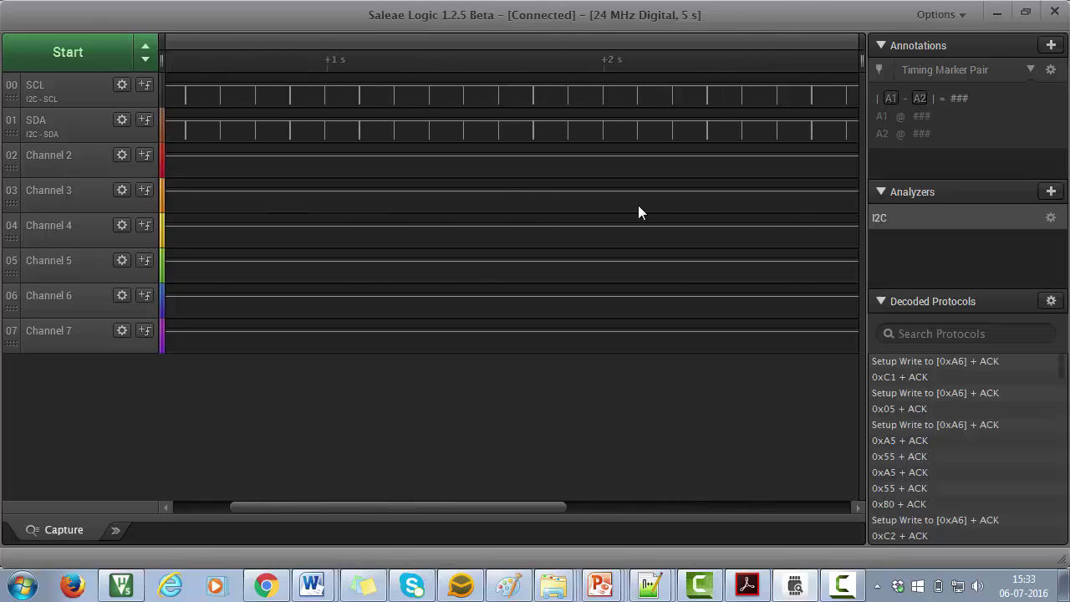
scroll(462, 206, up, 3)
scroll(462, 205, up, 1)
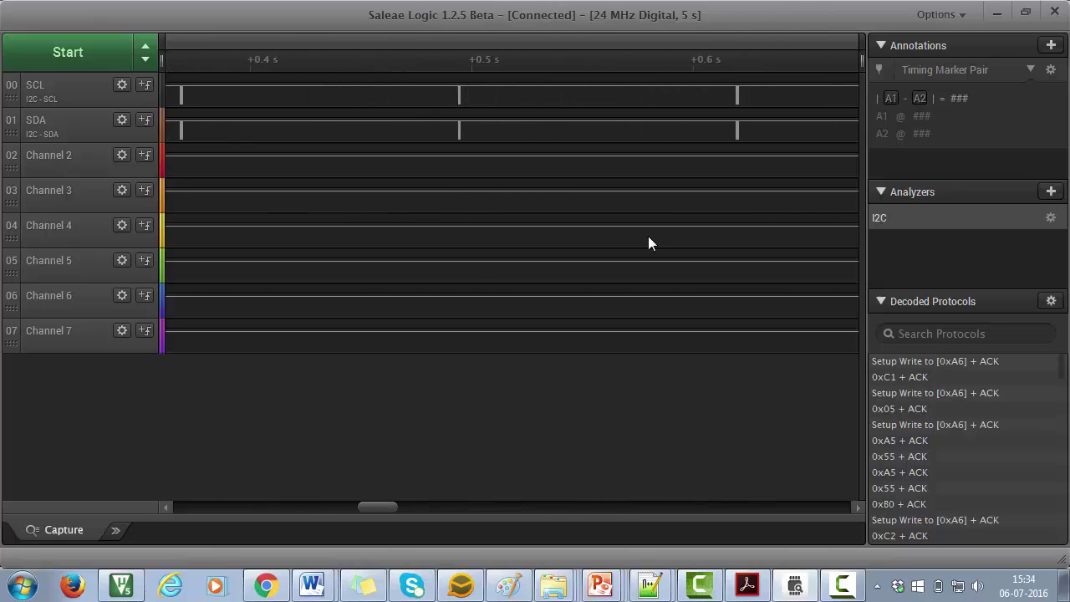
scroll(628, 246, down, 2)
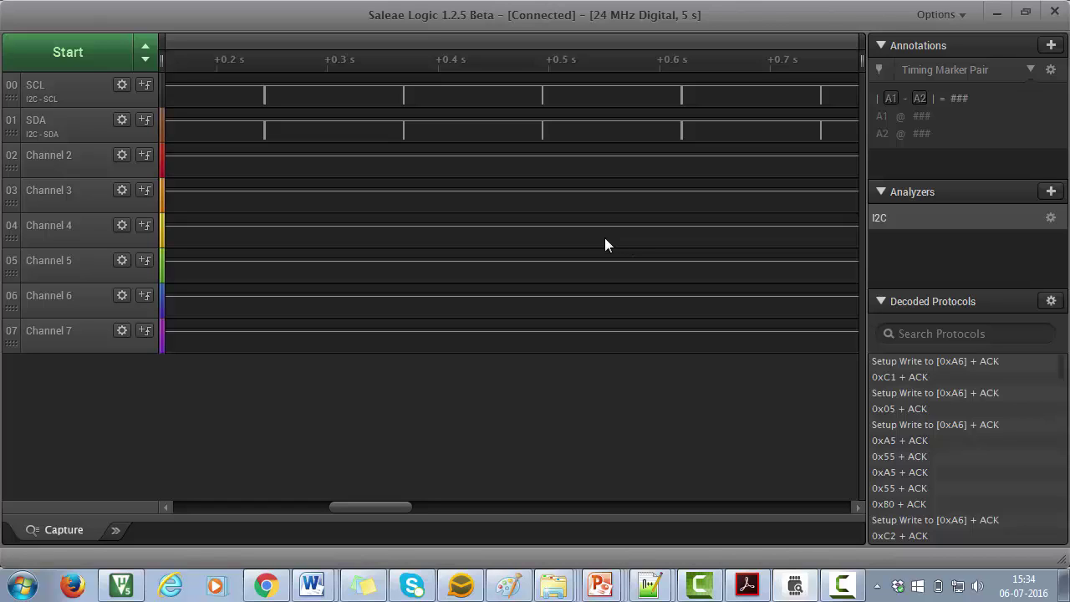
scroll(402, 95, up, 1)
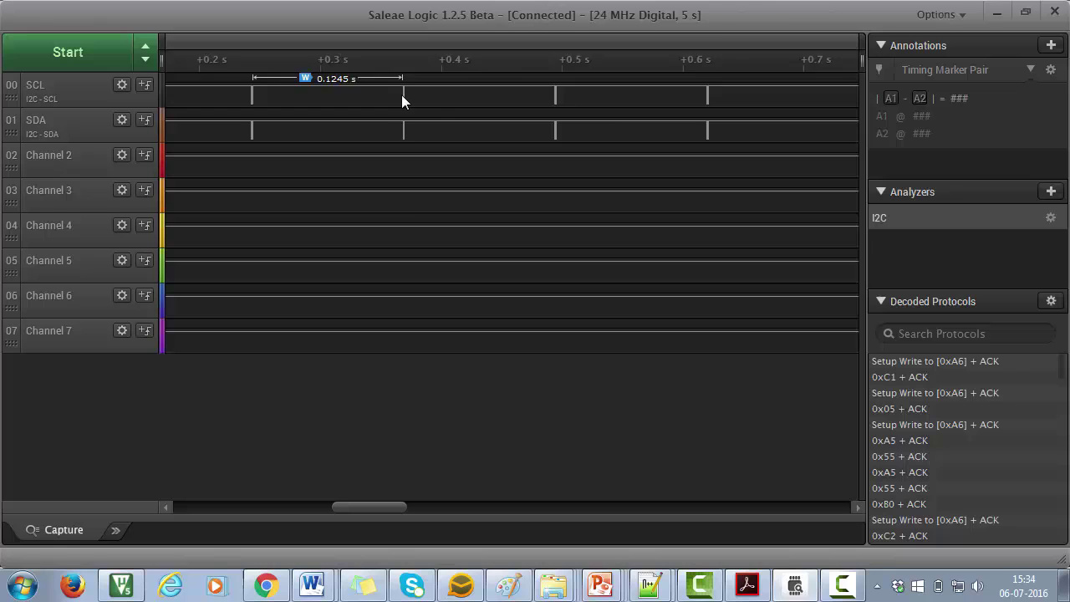
scroll(401, 95, up, 3)
scroll(404, 96, up, 3)
scroll(418, 103, up, 3)
scroll(433, 111, up, 2)
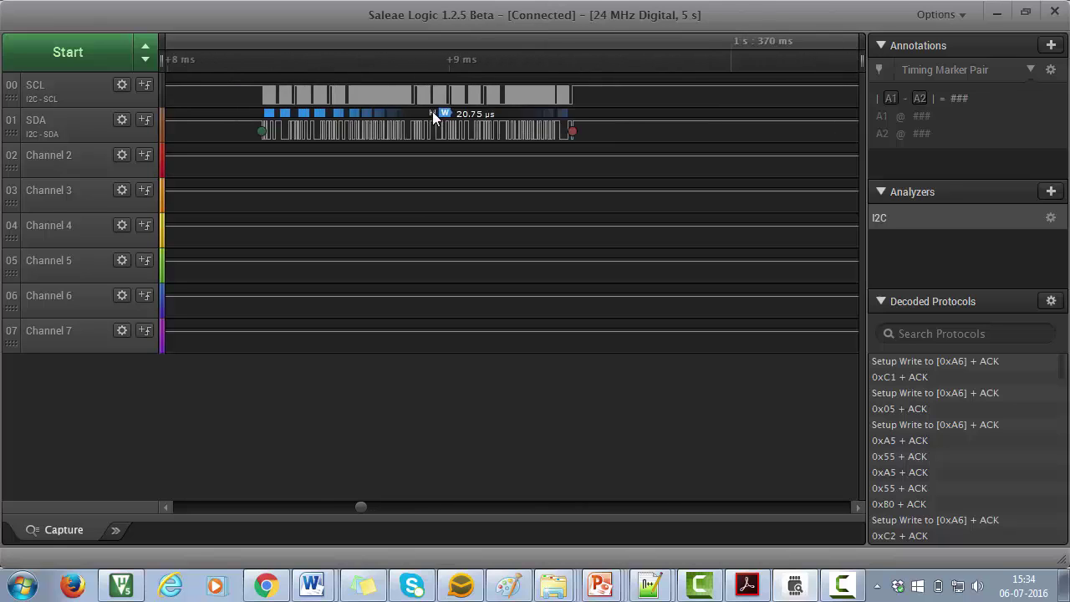
scroll(314, 165, up, 1)
scroll(316, 167, down, 1)
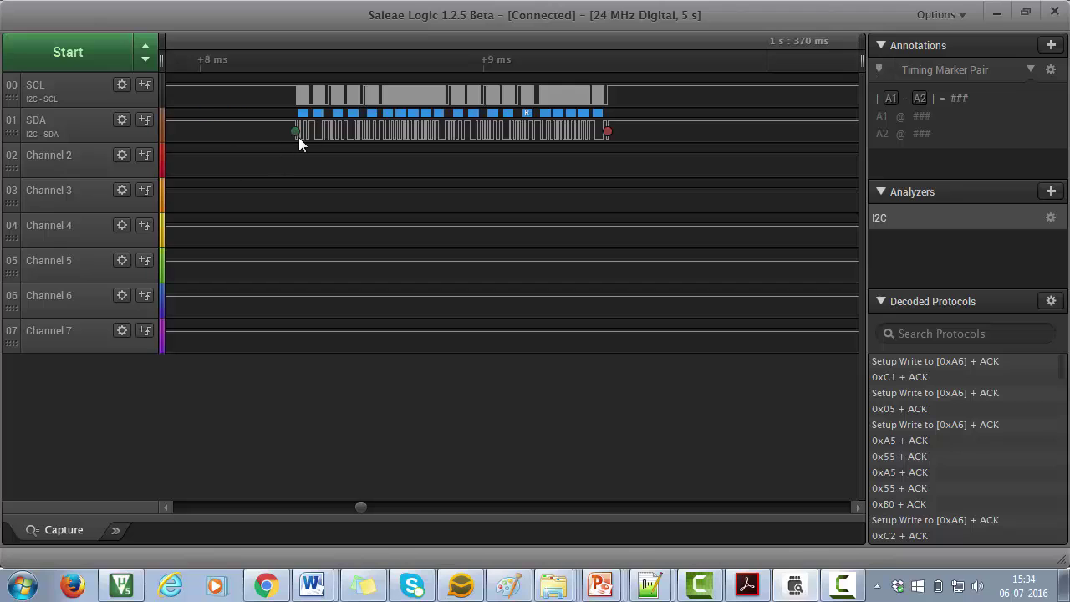
scroll(293, 135, up, 2)
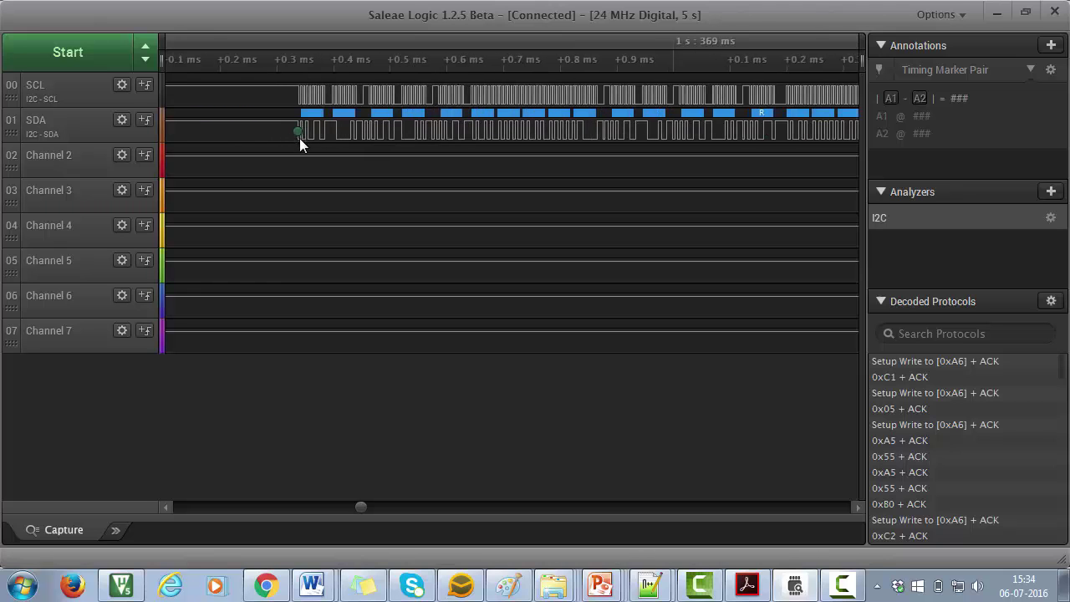
scroll(299, 138, down, 2)
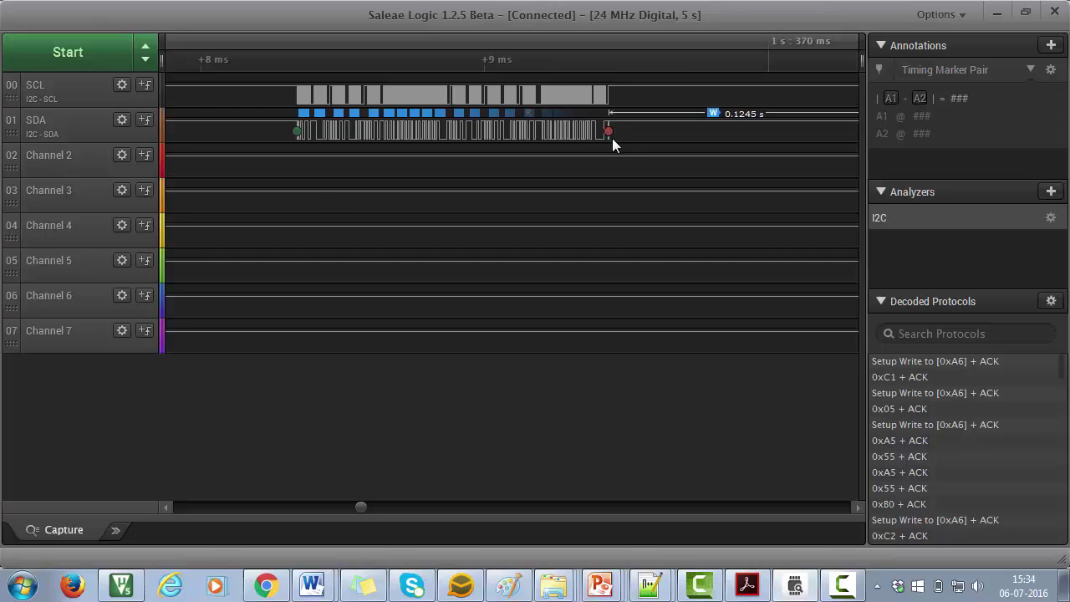
scroll(312, 178, up, 5)
scroll(258, 173, up, 2)
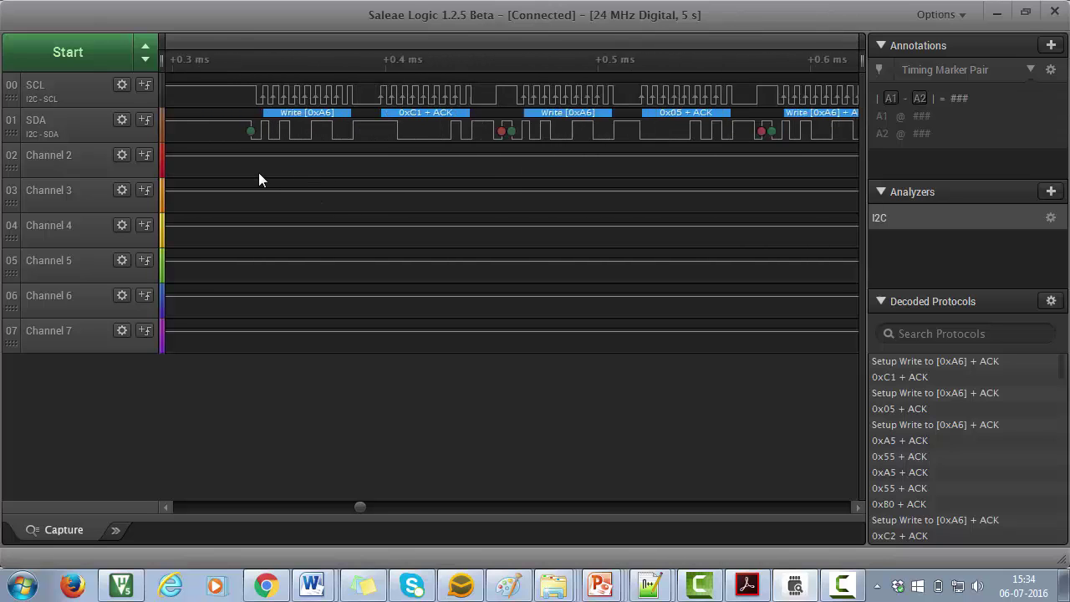
scroll(333, 178, up, 2)
scroll(334, 178, up, 2)
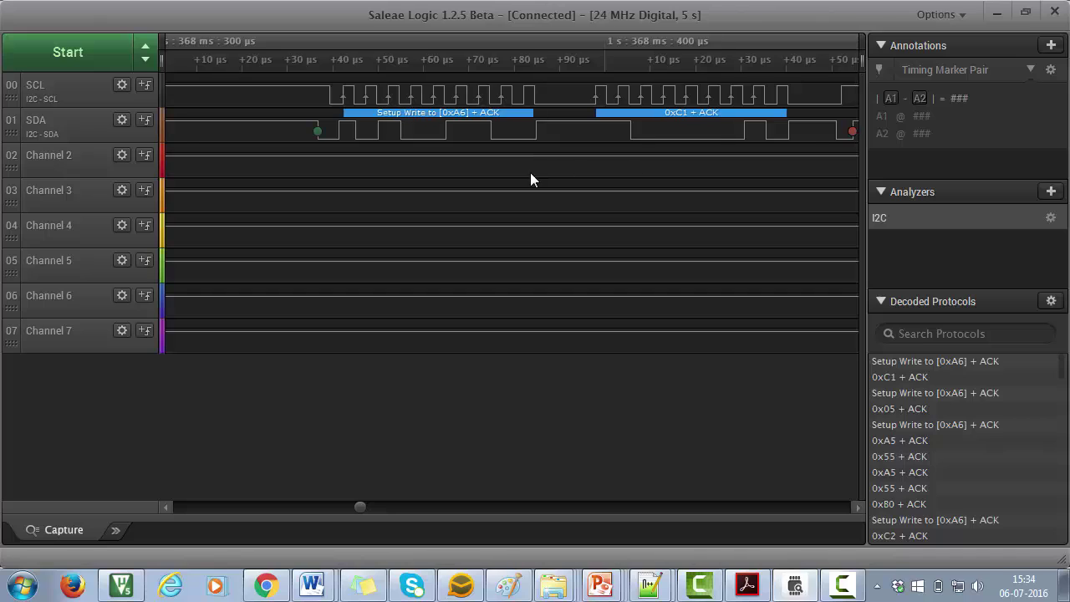
scroll(530, 172, right, 3)
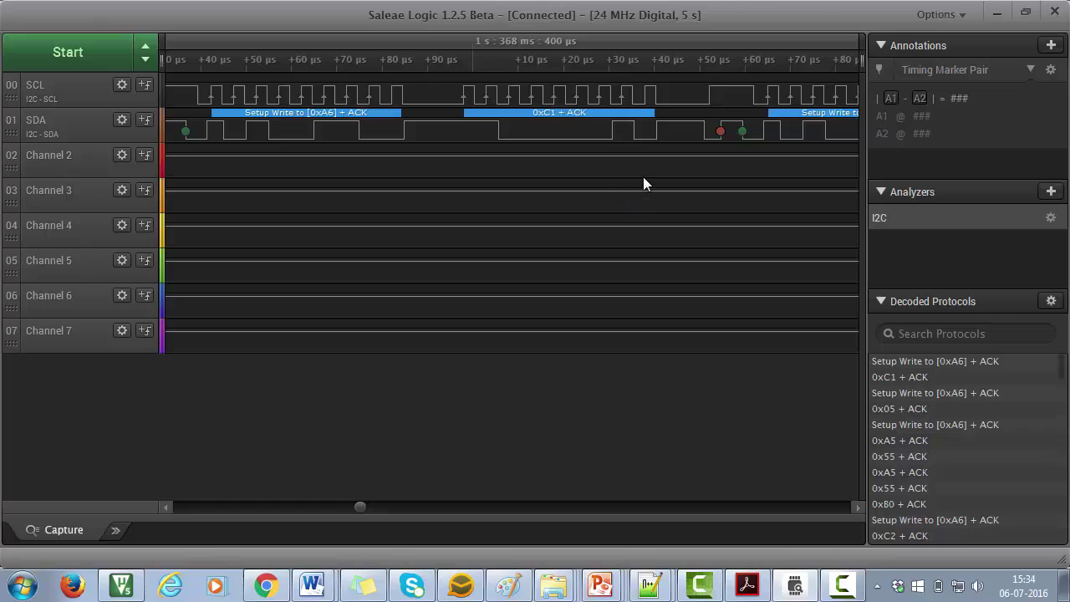
drag(646, 186, 363, 200)
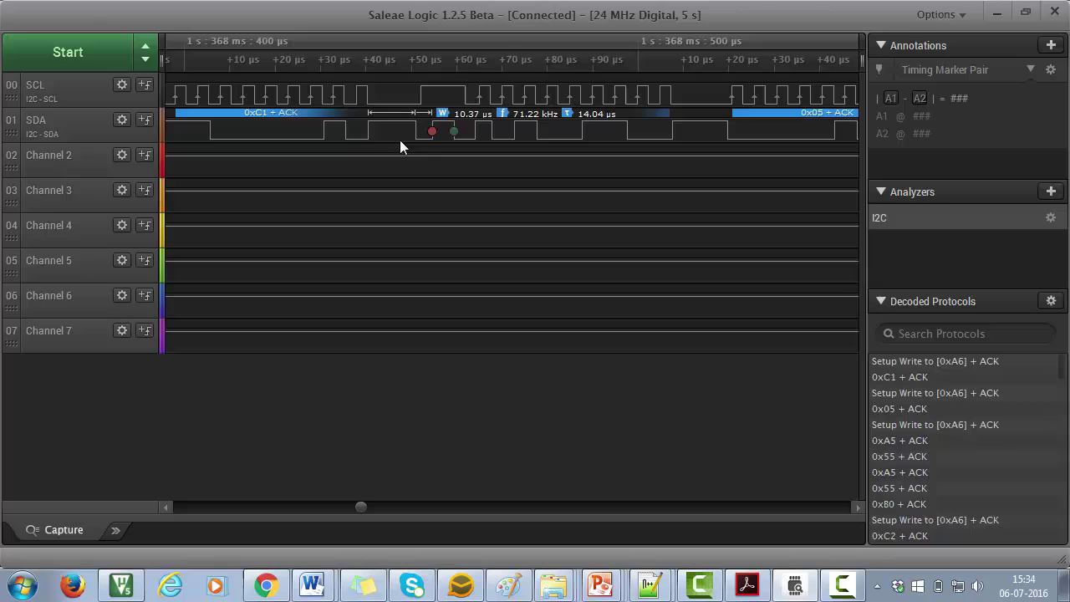
drag(430, 139, 649, 206)
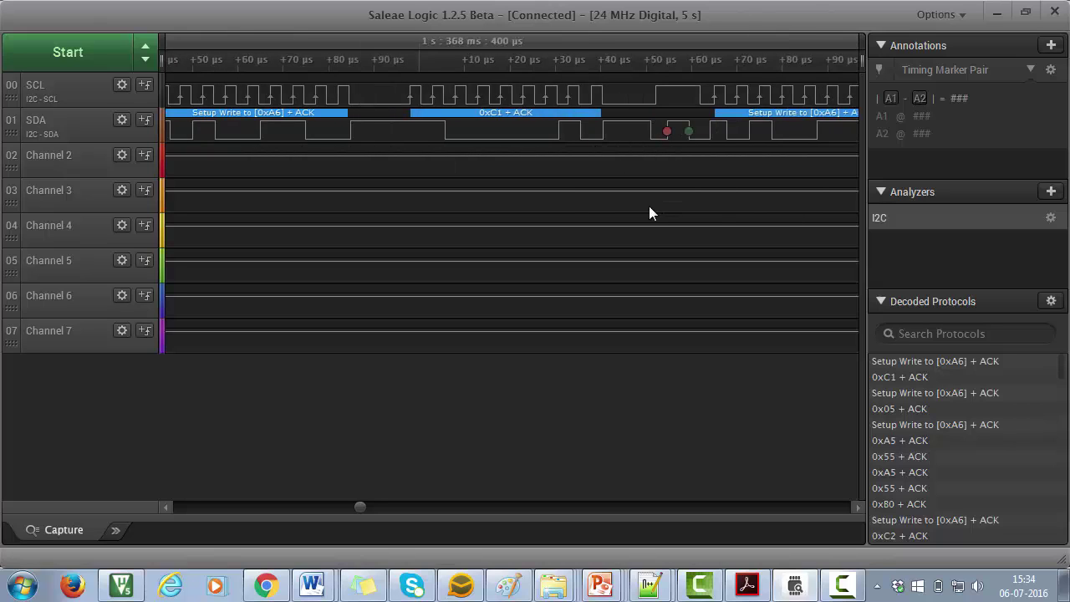
scroll(649, 206, down, 2)
drag(575, 192, 529, 192)
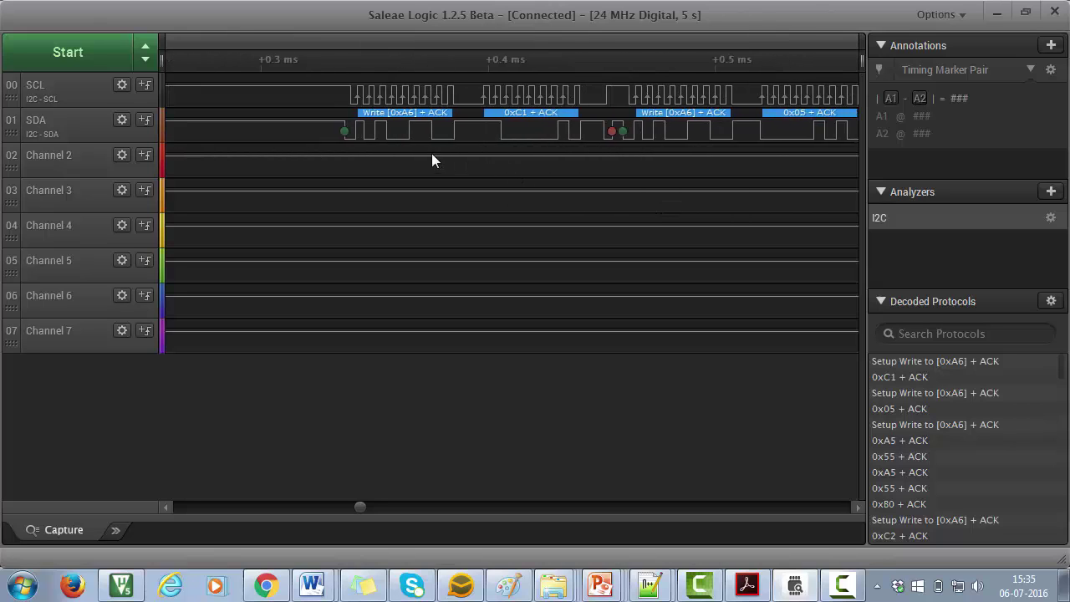
drag(655, 164, 528, 165)
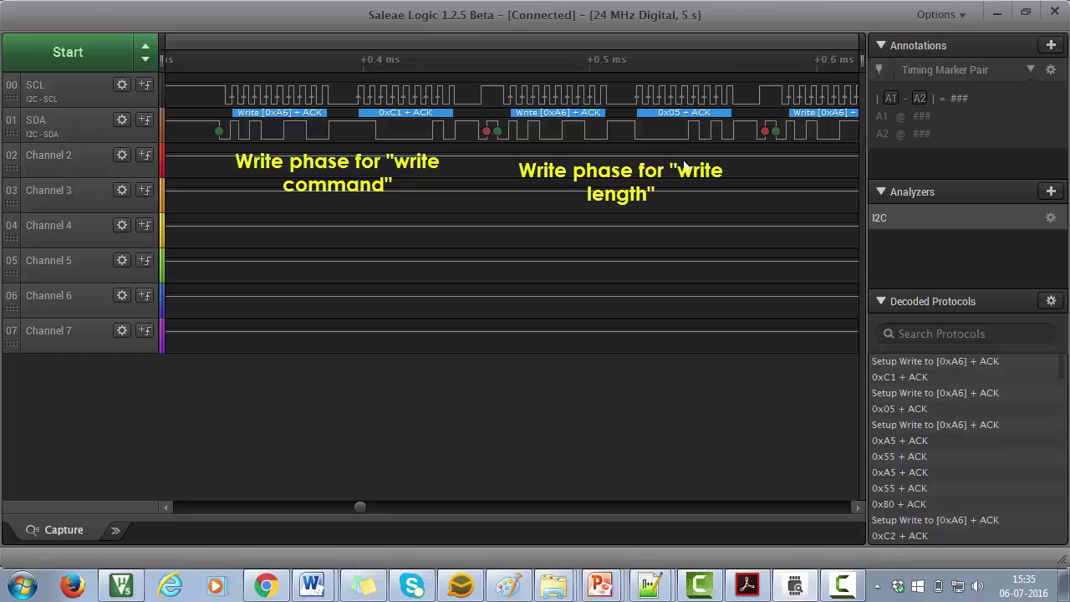
Pan and zoom out to fit the 0xC1, 0x05, 0xA5, 0x55, 0xA5, 0x55, 0xB0 write.
drag(684, 166, 623, 176)
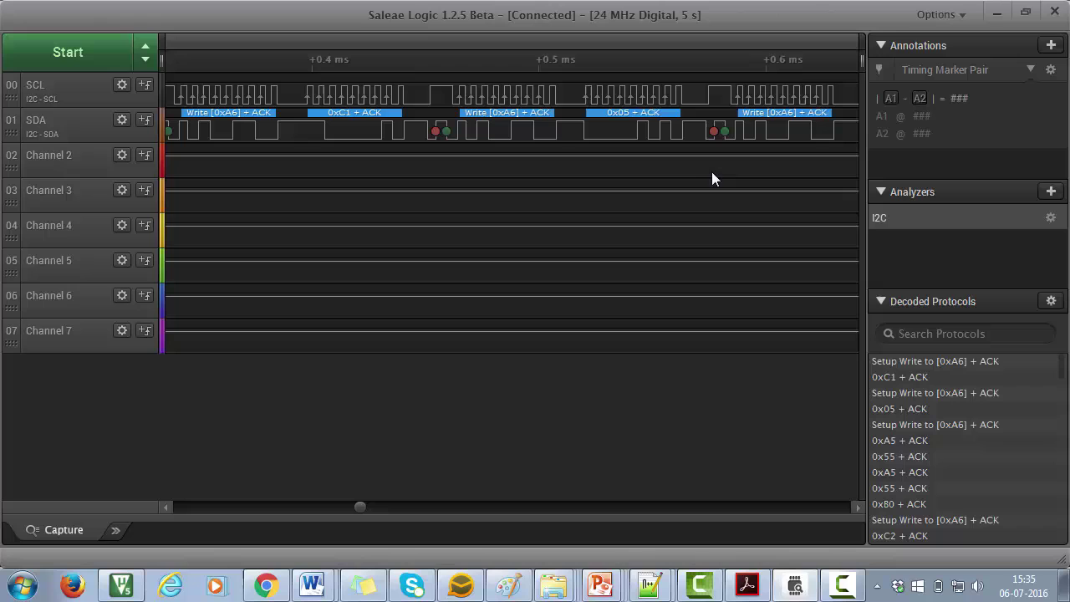
scroll(722, 171, down, 3)
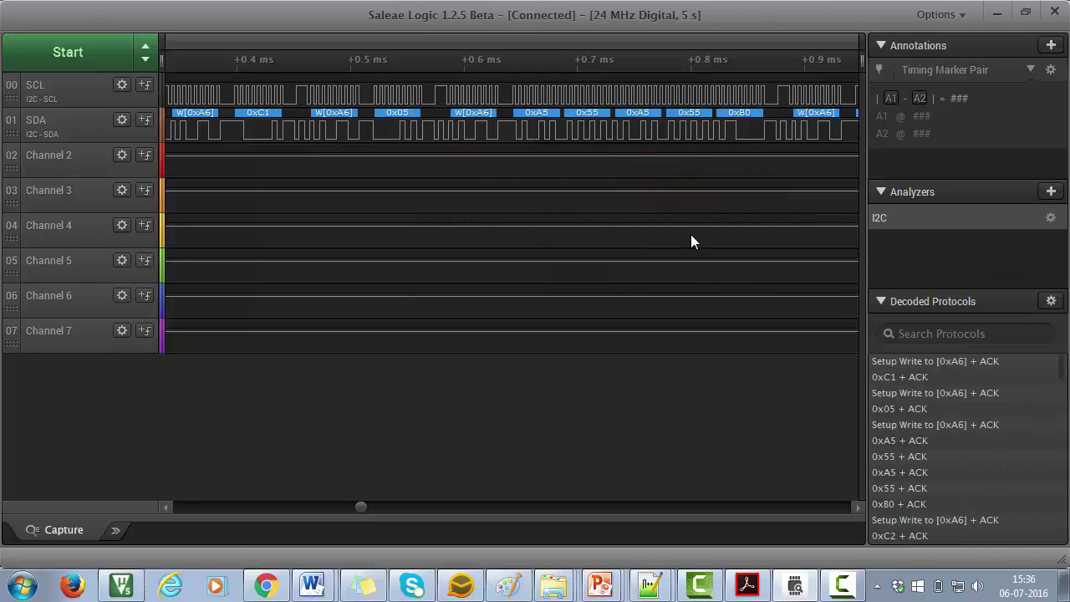
Pan to the 0xC2 command and R[0xA7] read returning 0xA5, 0x55, 0xA5, 0x55, 0xC0.
drag(691, 236, 117, 218)
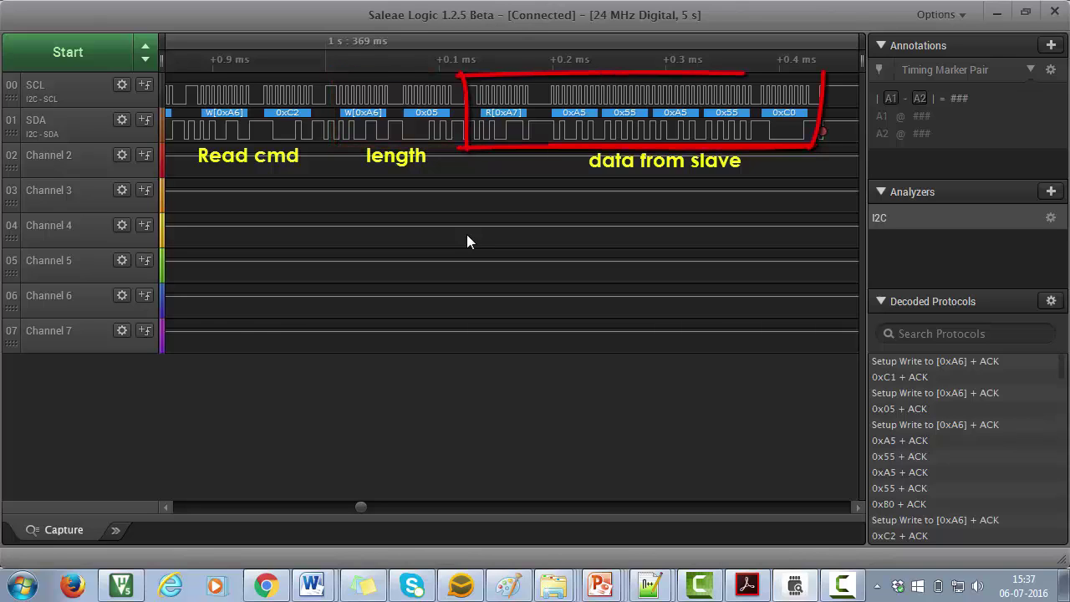
click(844, 587)
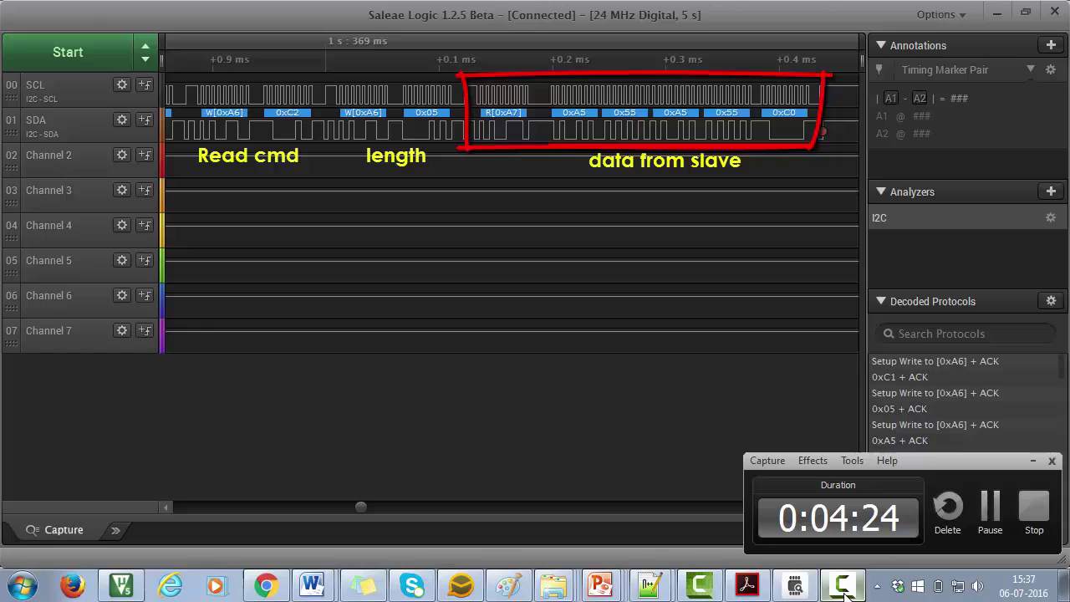
click(845, 590)
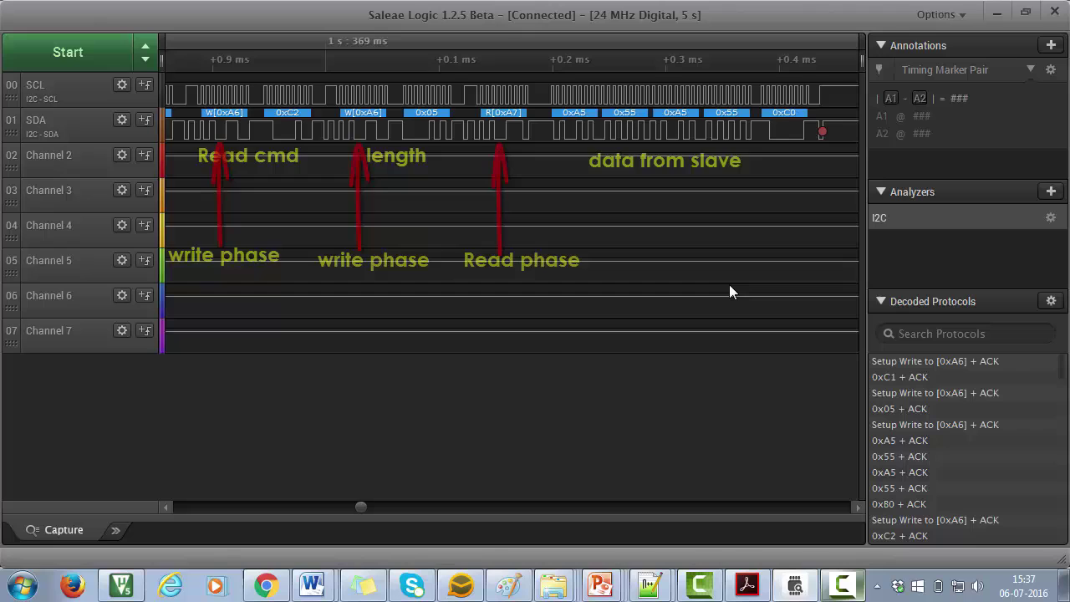
scroll(729, 284, down, 8)
scroll(719, 317, down, 5)
scroll(602, 268, down, 5)
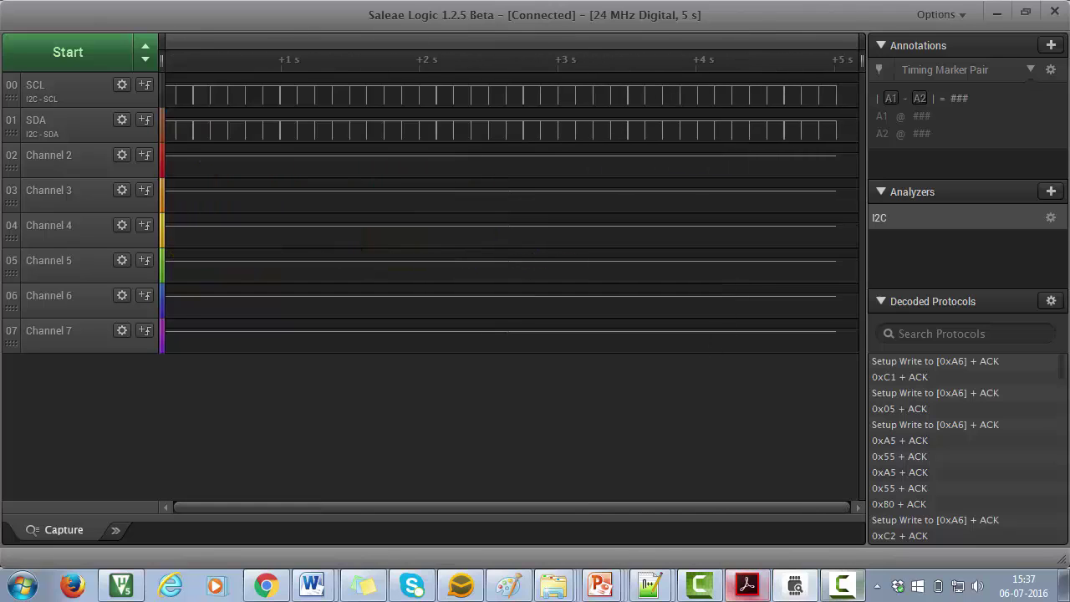
scroll(433, 160, up, 5)
scroll(452, 155, up, 2)
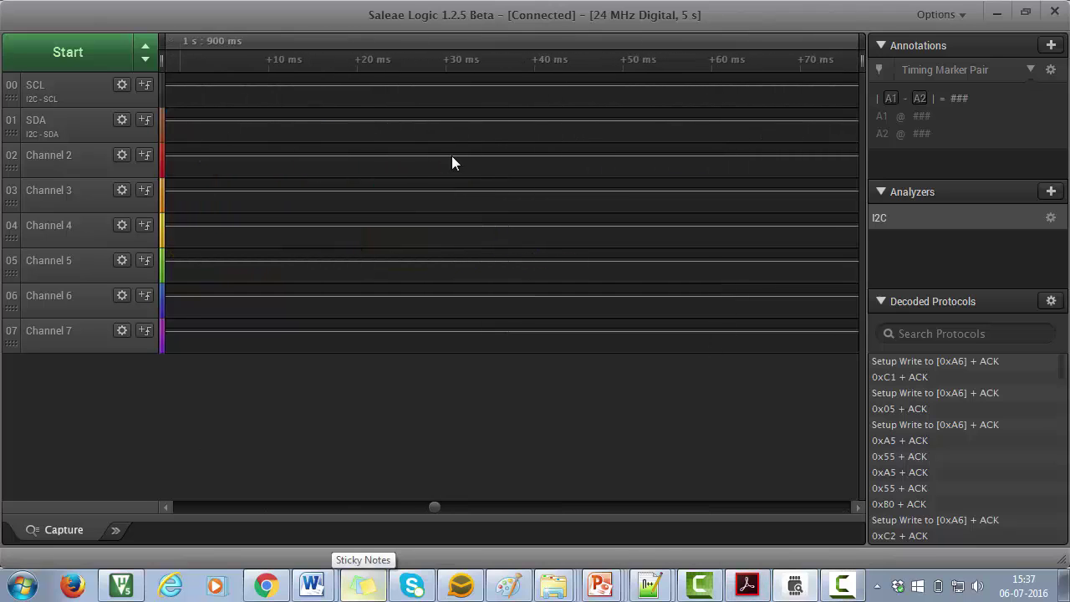
scroll(452, 161, down, 2)
scroll(465, 126, down, 1)
scroll(488, 93, up, 3)
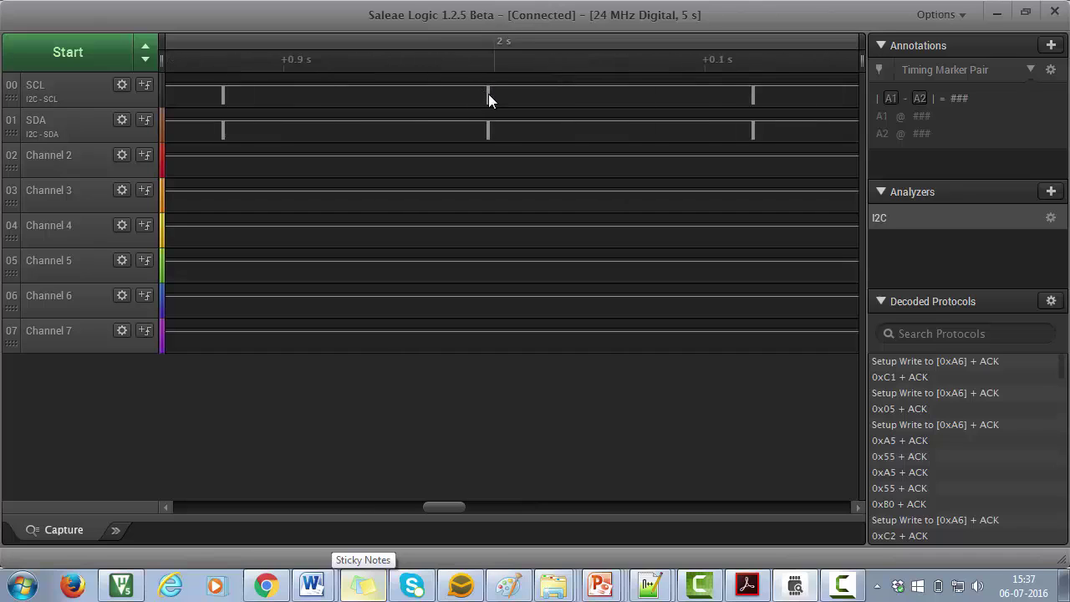
scroll(489, 94, up, 3)
scroll(488, 93, up, 3)
scroll(488, 93, up, 2)
scroll(485, 125, up, 2)
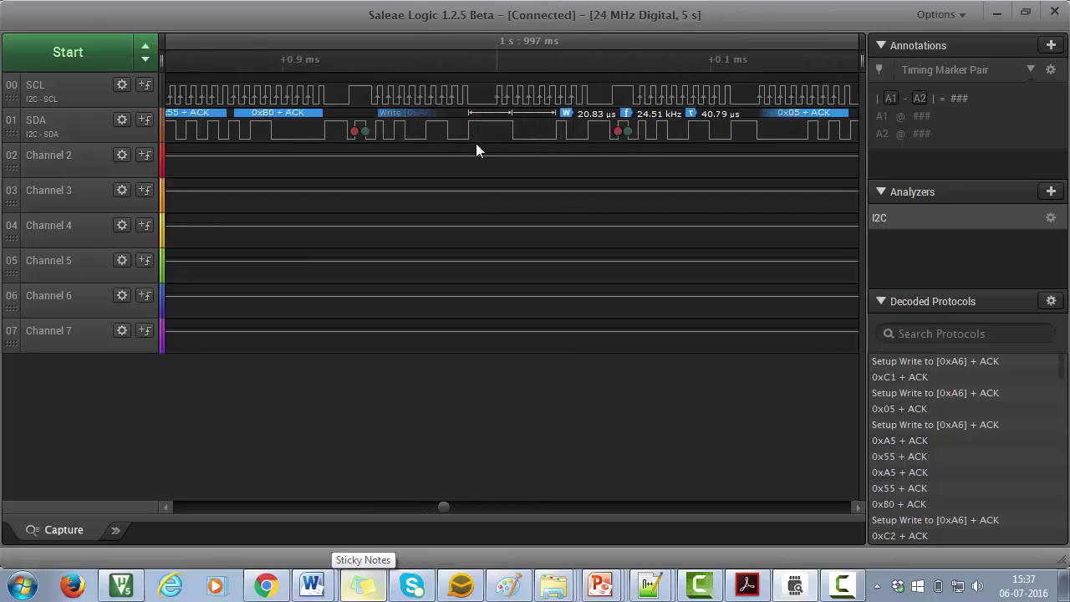
scroll(478, 149, up, 2)
scroll(485, 175, down, 1)
scroll(499, 212, down, 3)
scroll(729, 291, up, 4)
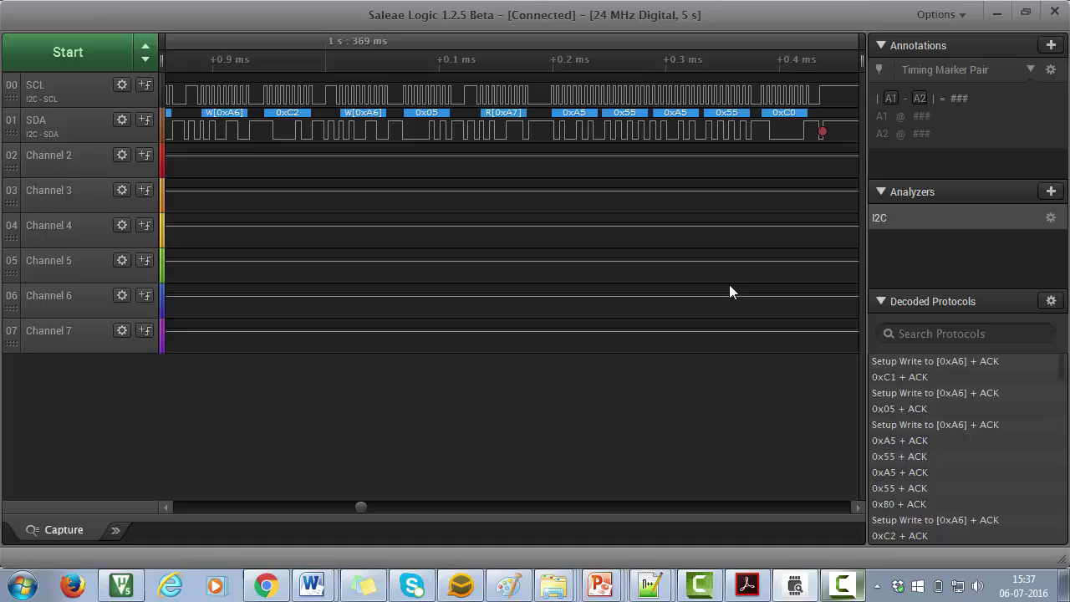